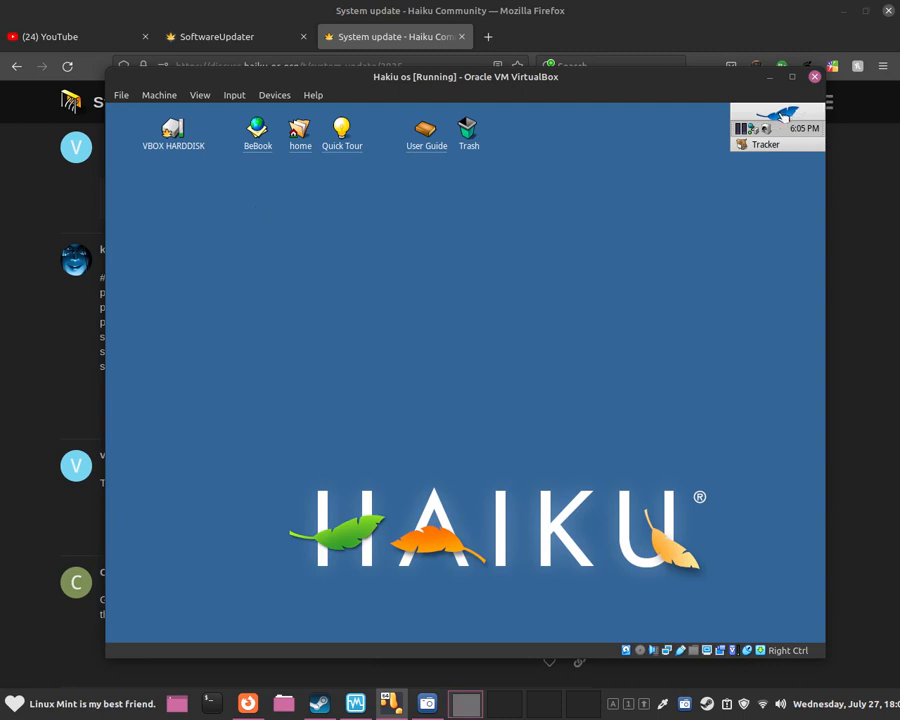
# Launch SoftwareUpdater in Haiku to check for system updates.
pyautogui.click(784, 117)
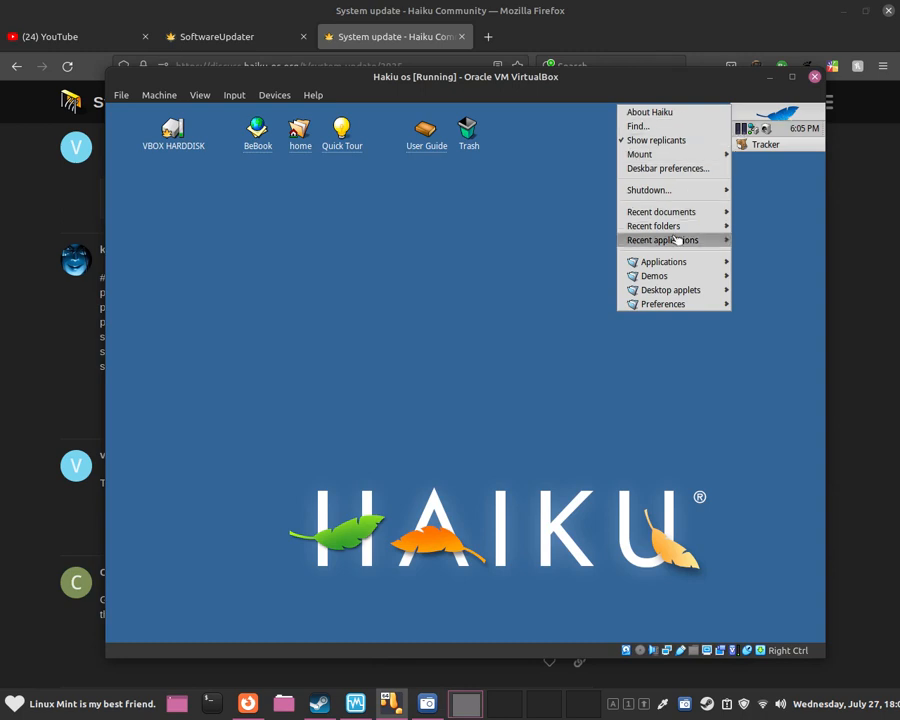
pyautogui.moveTo(680, 268)
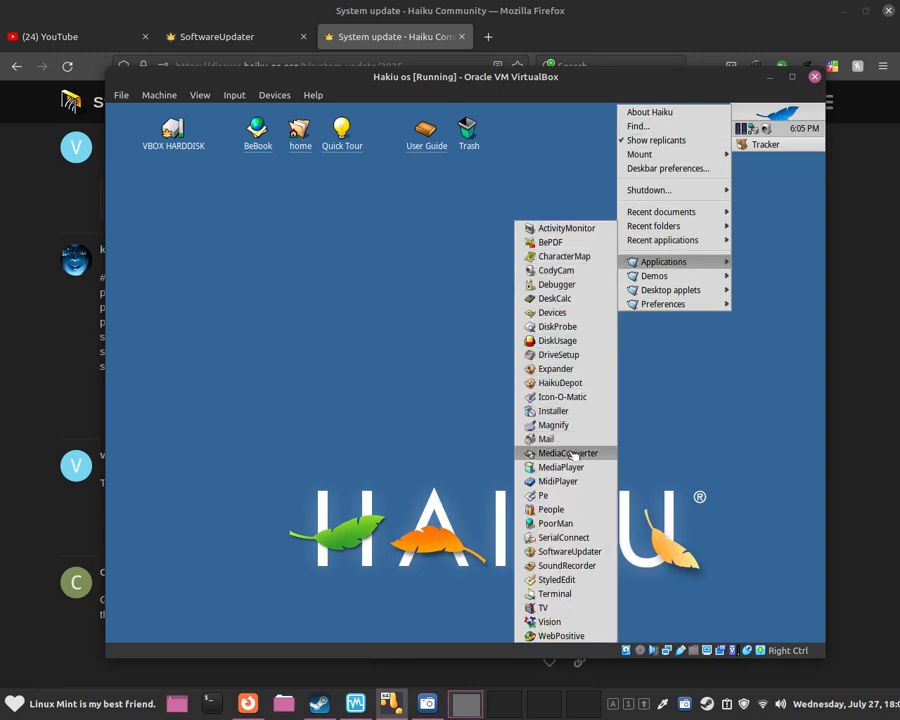
pyautogui.click(569, 551)
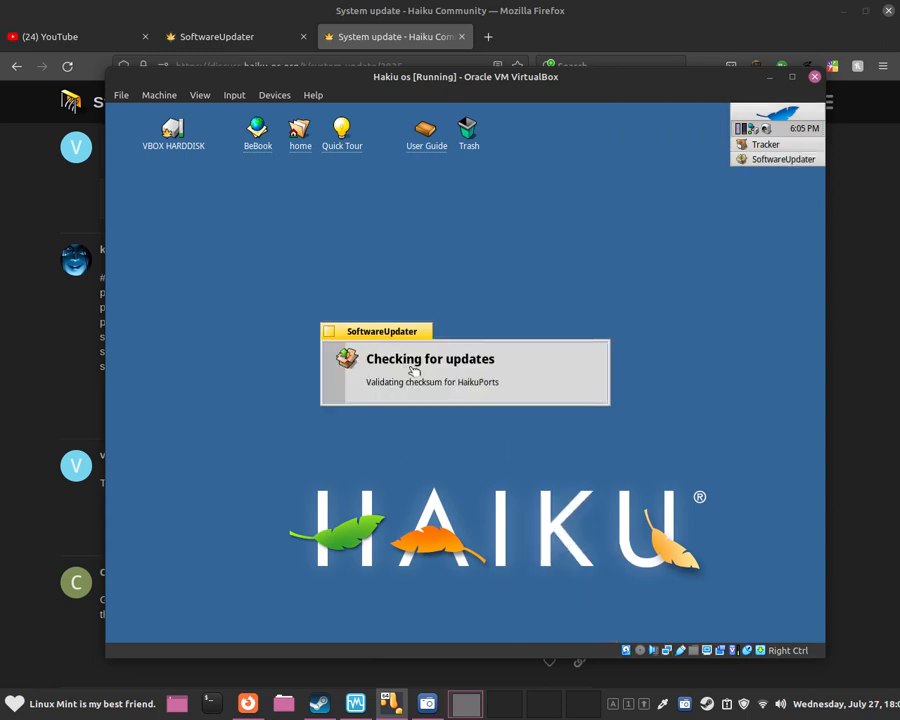
# Look through the list of proposed package changes in SoftwareUpdater and start the update.
pyautogui.scroll(-1, 405, 428)
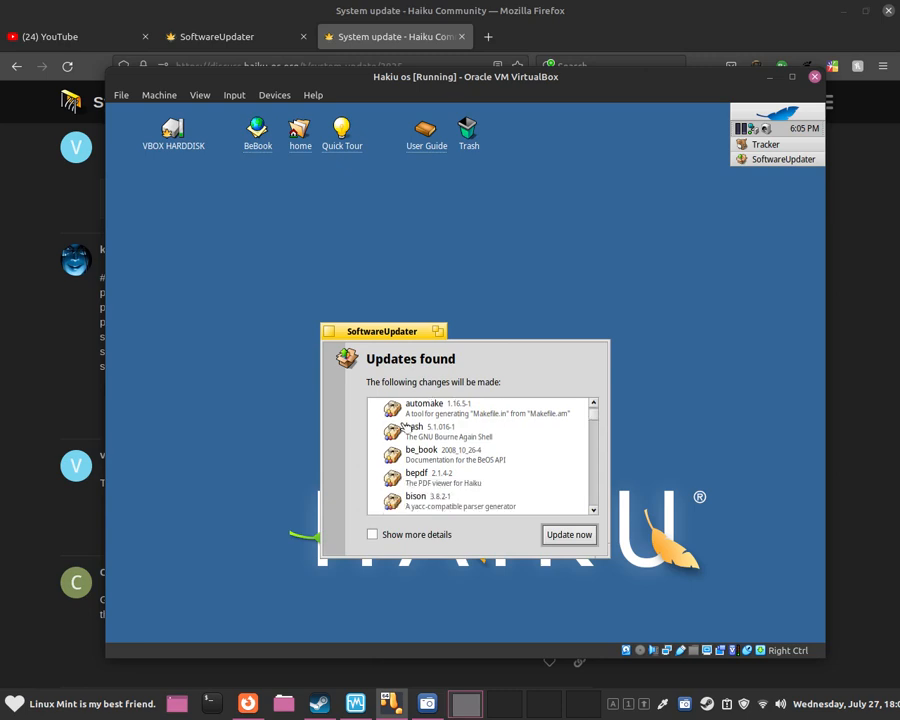
pyautogui.scroll(-8, 405, 428)
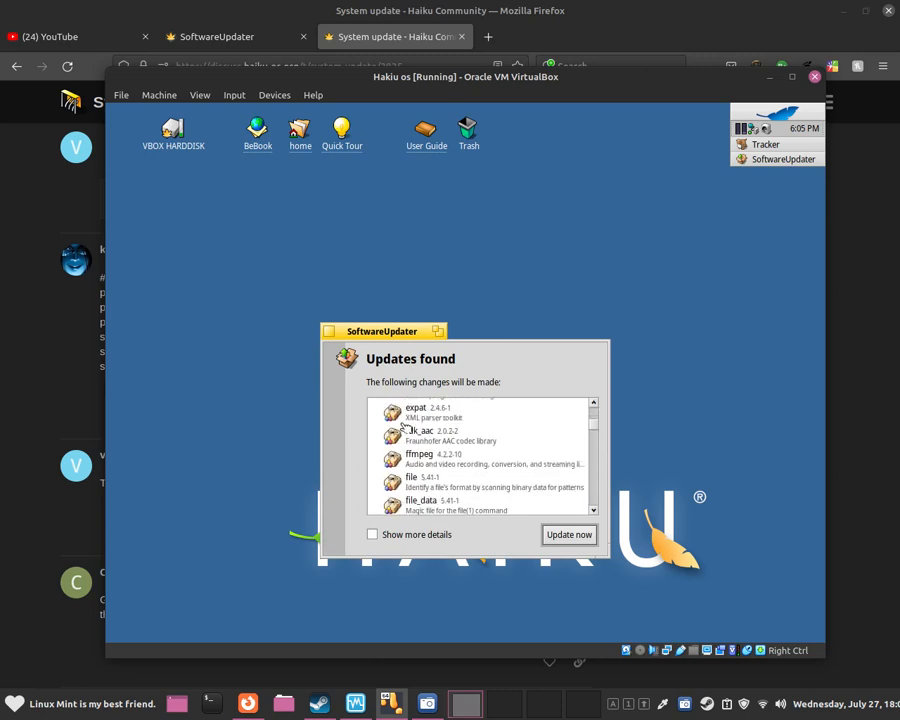
pyautogui.scroll(-10, 405, 428)
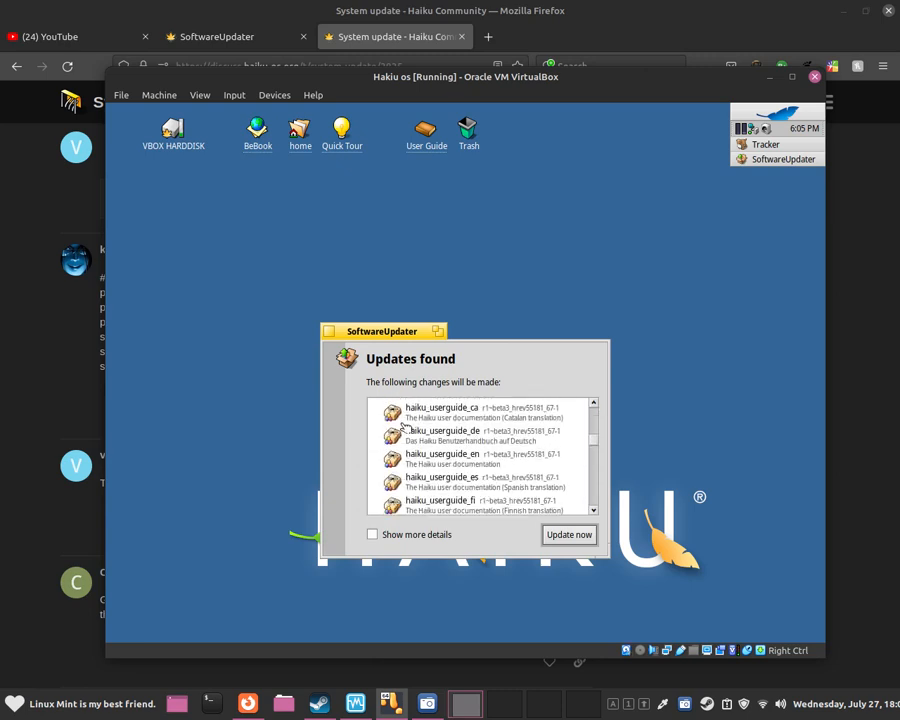
pyautogui.scroll(-10, 405, 428)
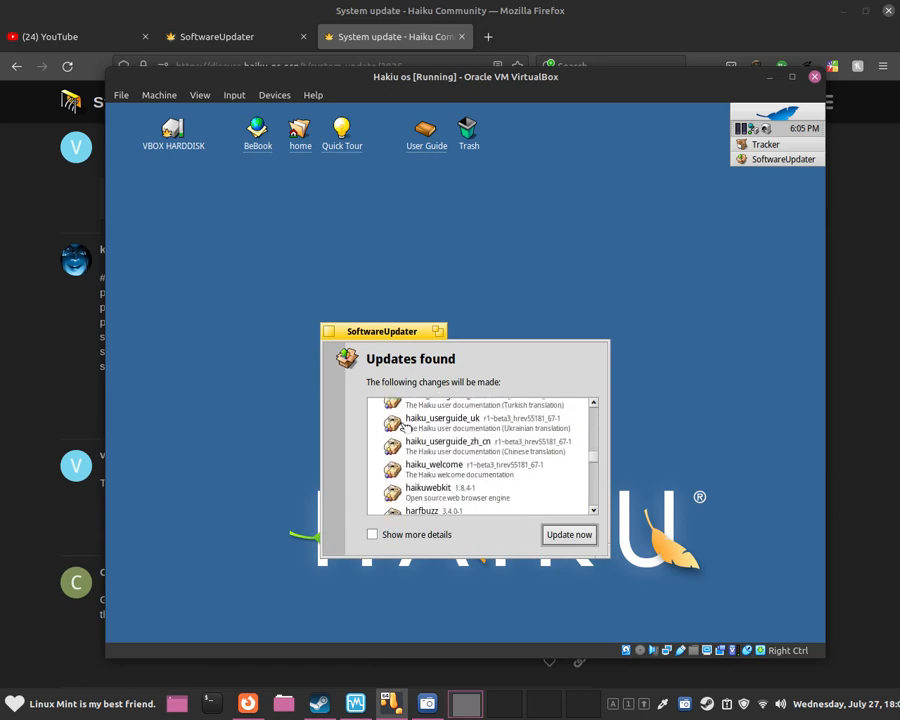
pyautogui.click(568, 535)
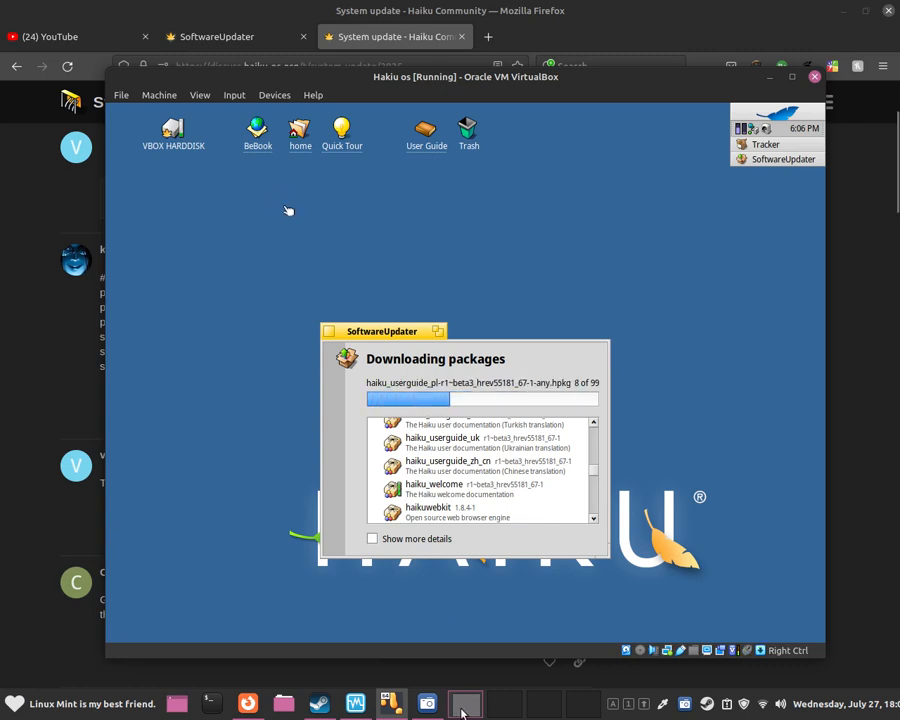
# Return to the Haiku virtual machine, reboot it to complete the update, and dismiss the Network Status notification.
pyautogui.click(435, 708)
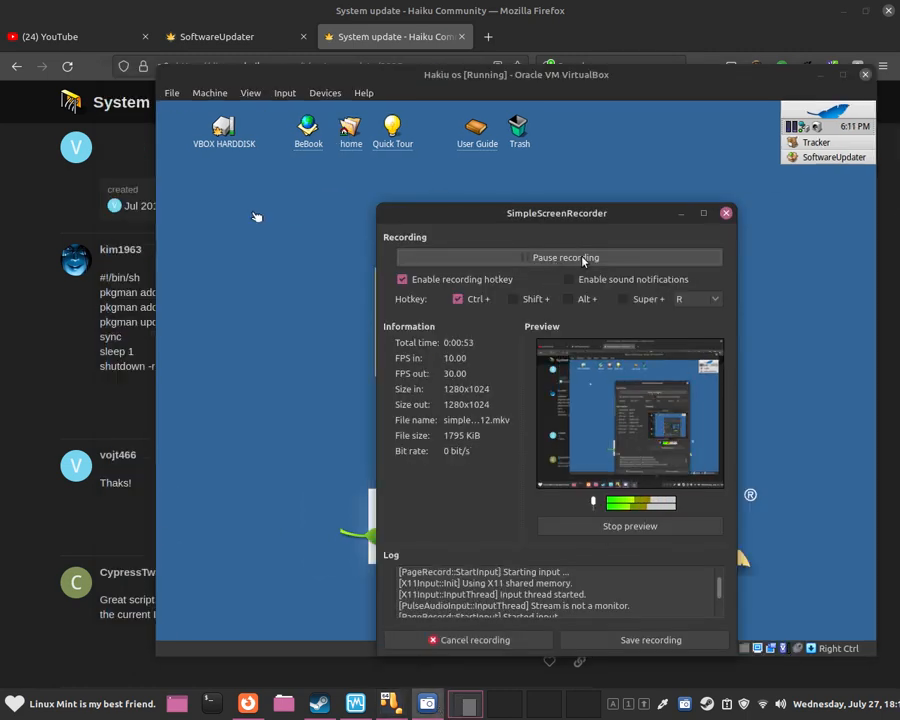
pyautogui.moveTo(558, 213); pyautogui.dragTo(552, 464)
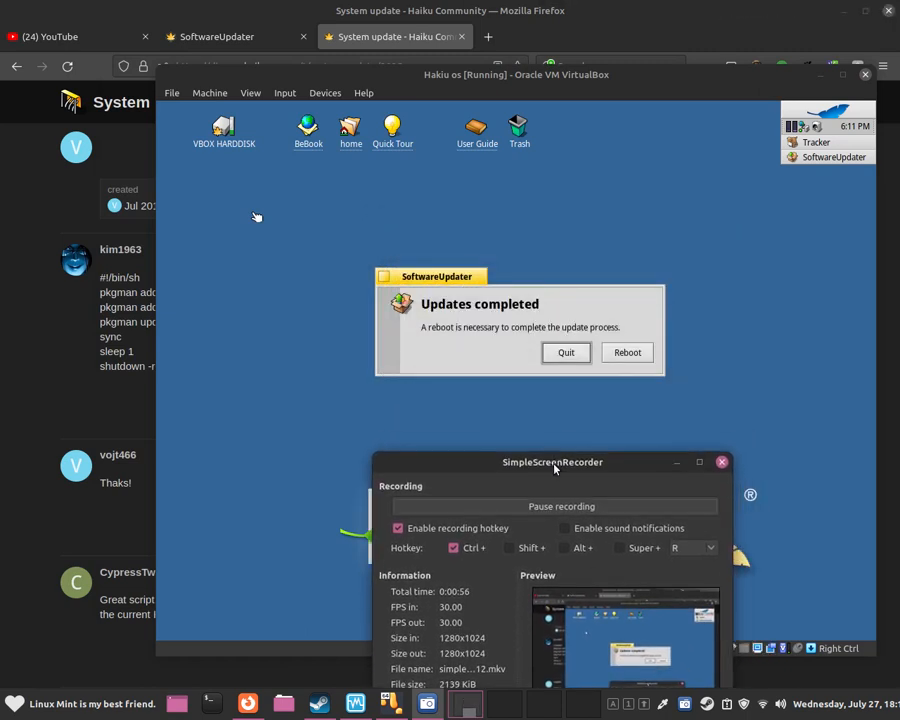
pyautogui.click(479, 342)
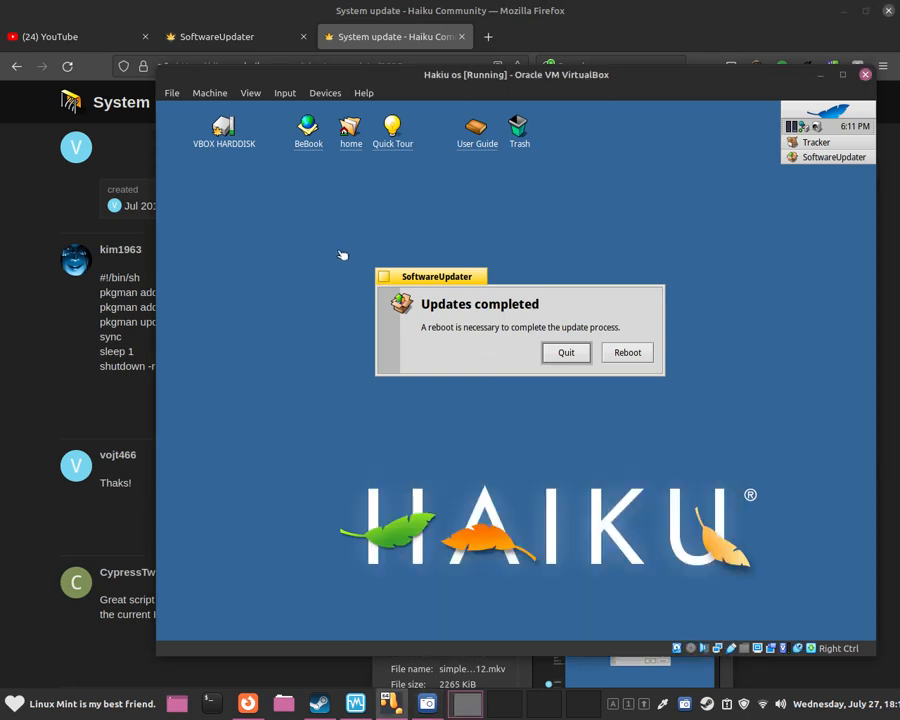
pyautogui.click(630, 358)
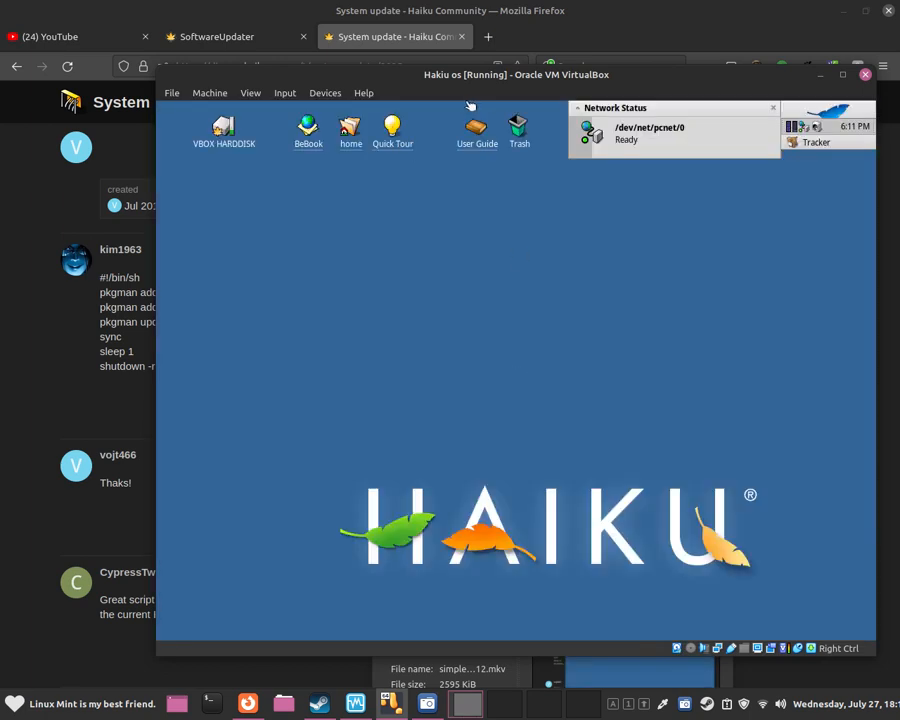
pyautogui.click(773, 107)
pyautogui.click(801, 110)
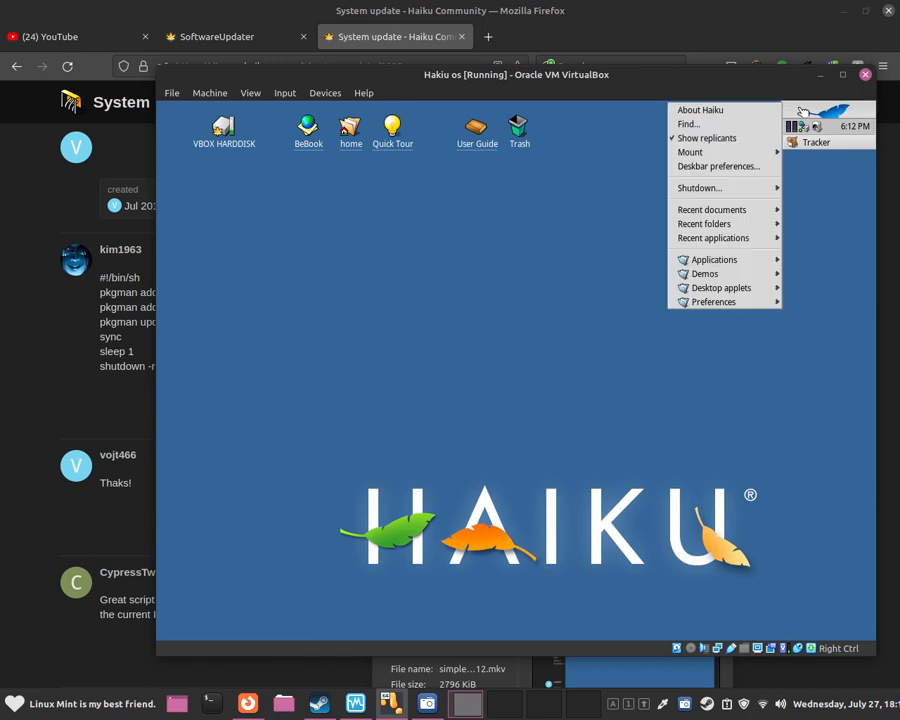
pyautogui.click(801, 110)
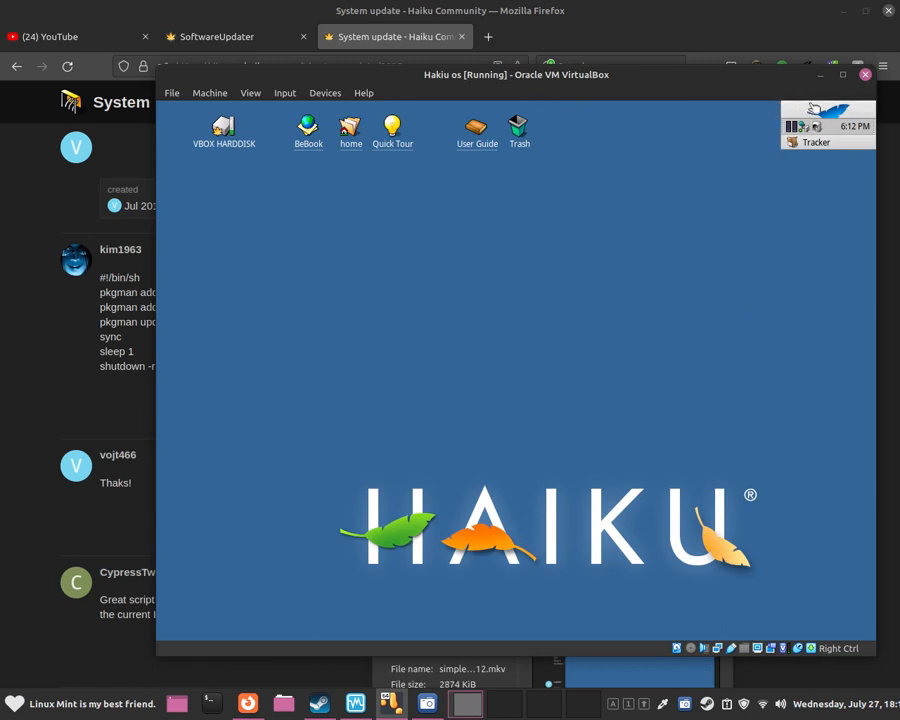
pyautogui.click(826, 111)
pyautogui.moveTo(704, 276)
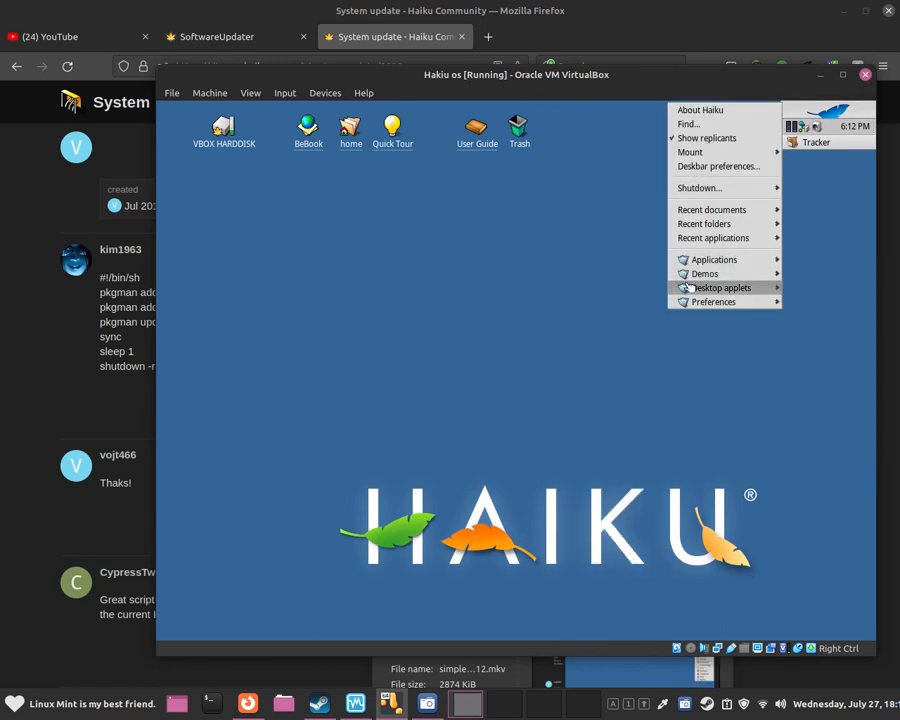
pyautogui.moveTo(675, 268)
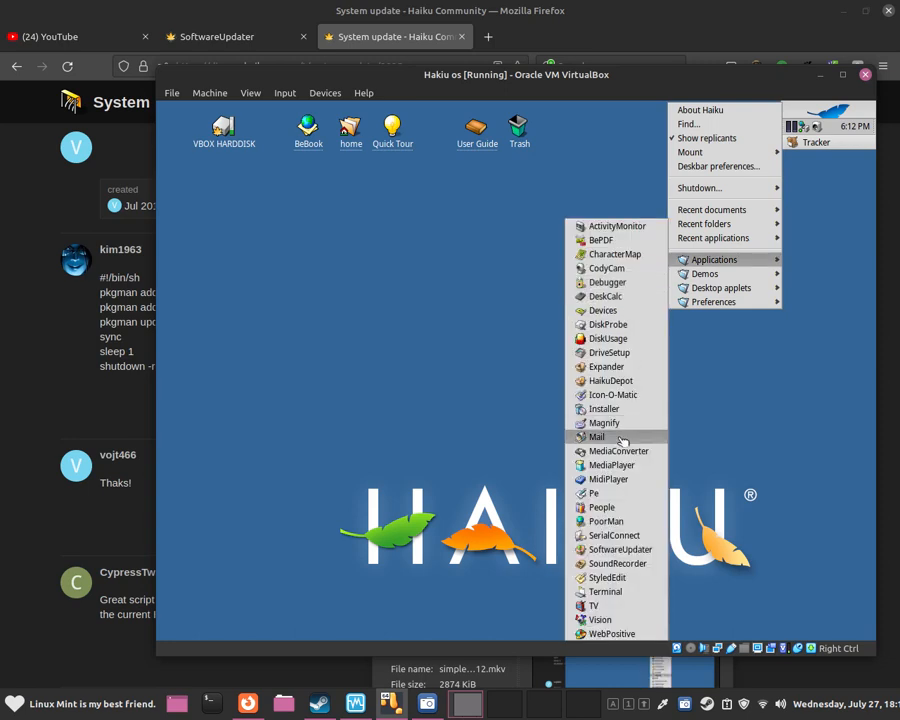
pyautogui.click(393, 294)
pyautogui.rightClick(394, 292)
pyautogui.click(399, 267)
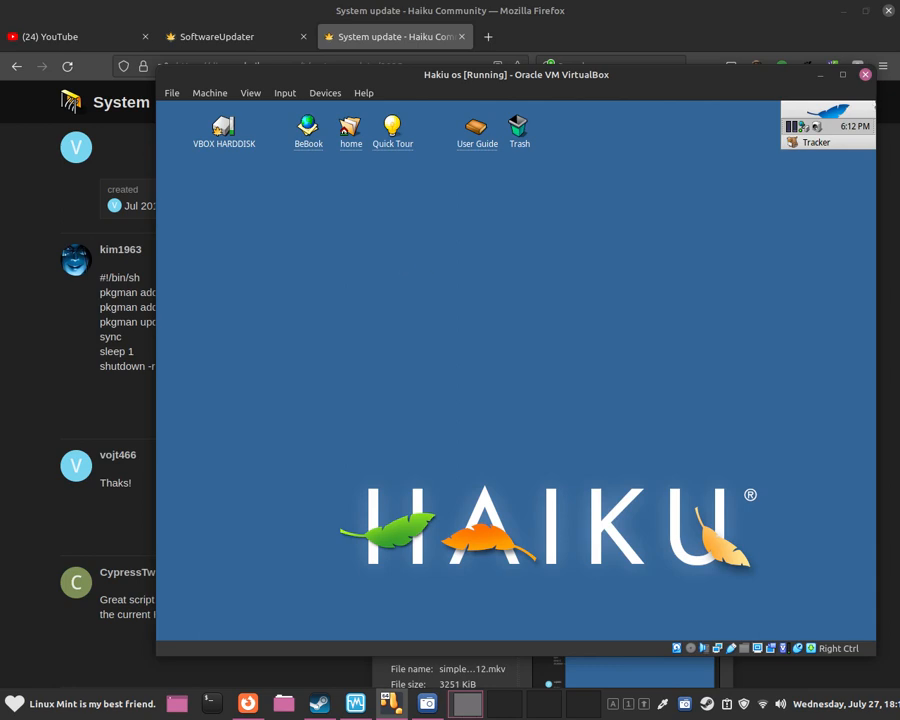
pyautogui.rightClick(160, 424)
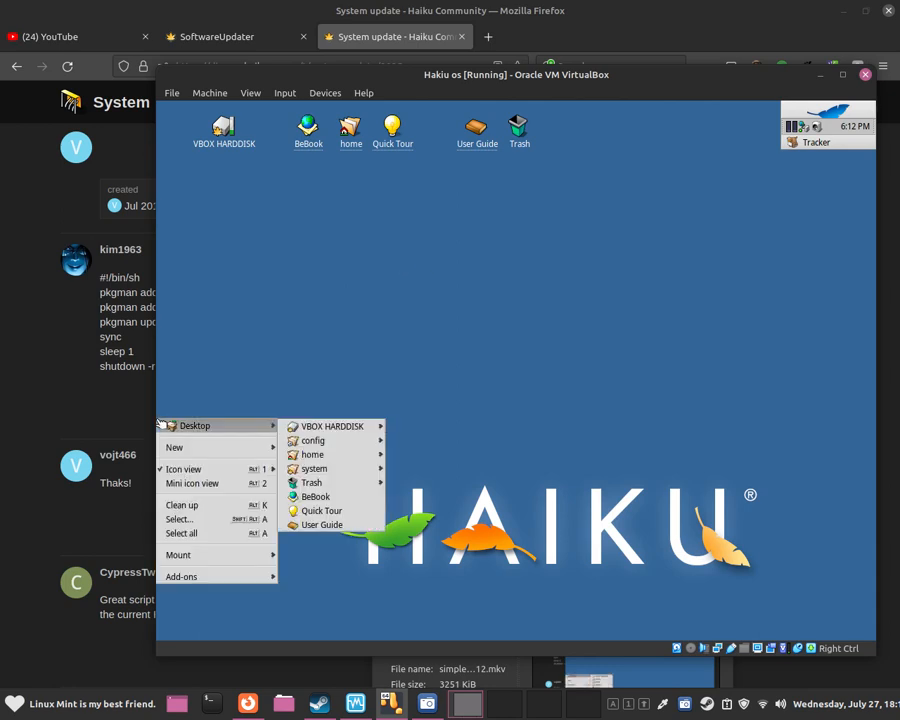
pyautogui.click(261, 363)
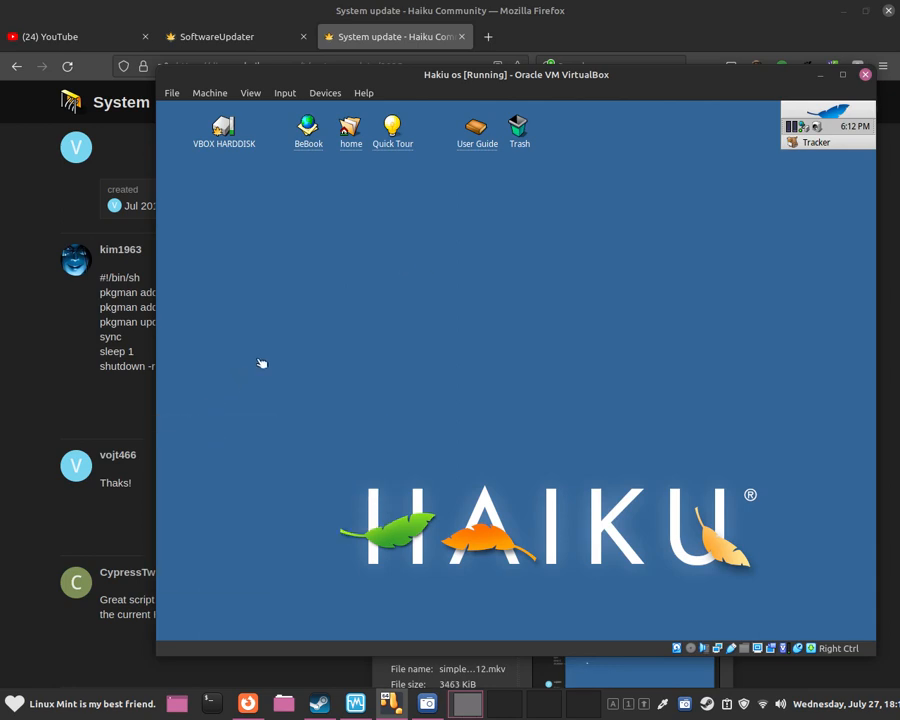
pyautogui.click(845, 107)
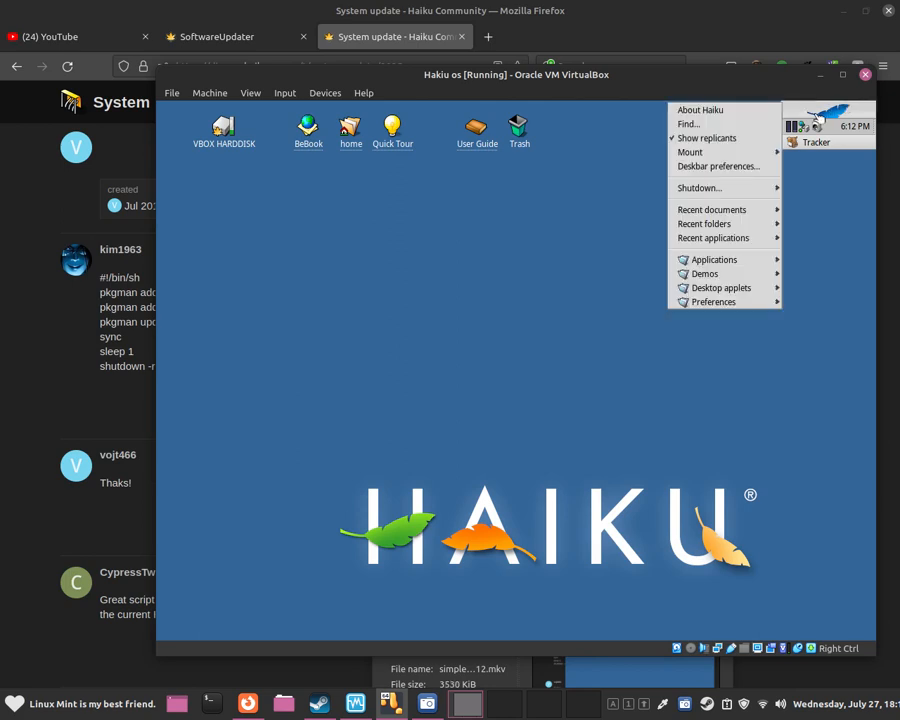
pyautogui.moveTo(680, 262)
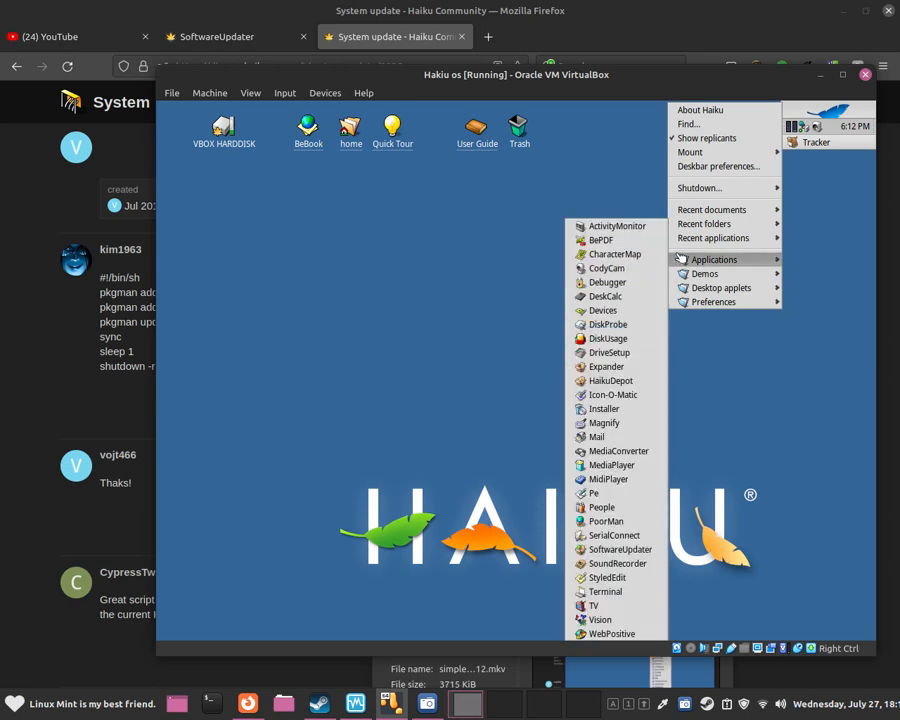
pyautogui.click(607, 193)
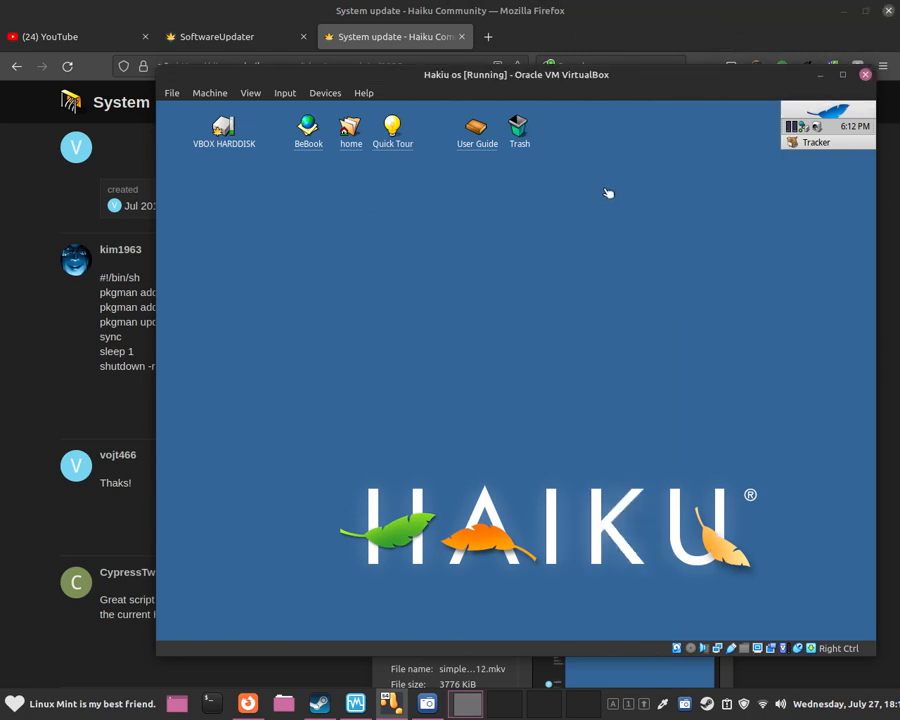
# Open a Terminal and move its window clear of the desktop icons.
pyautogui.click(825, 117)
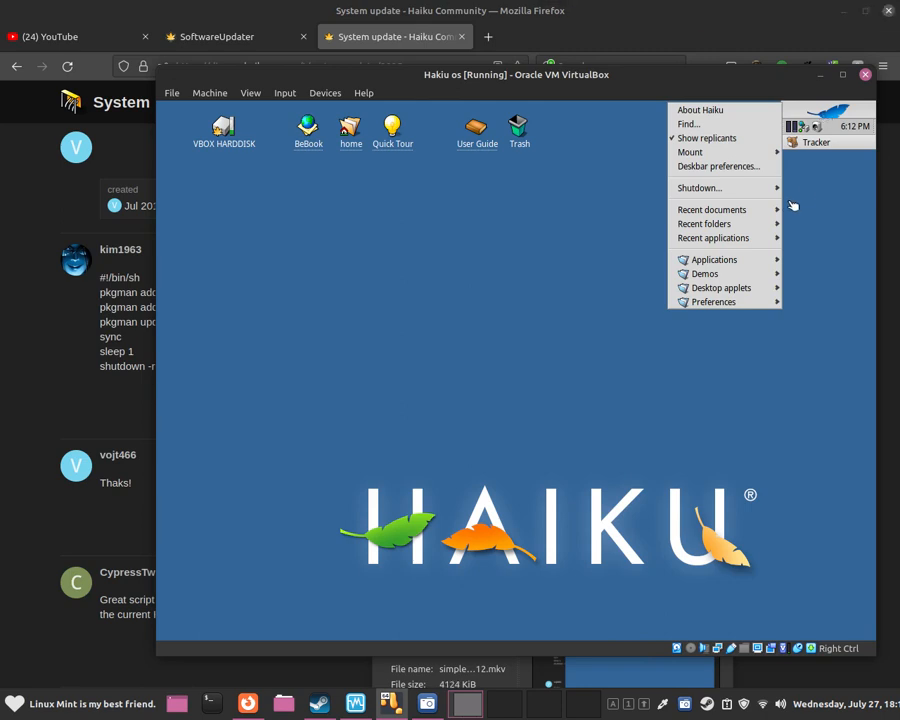
pyautogui.moveTo(743, 260)
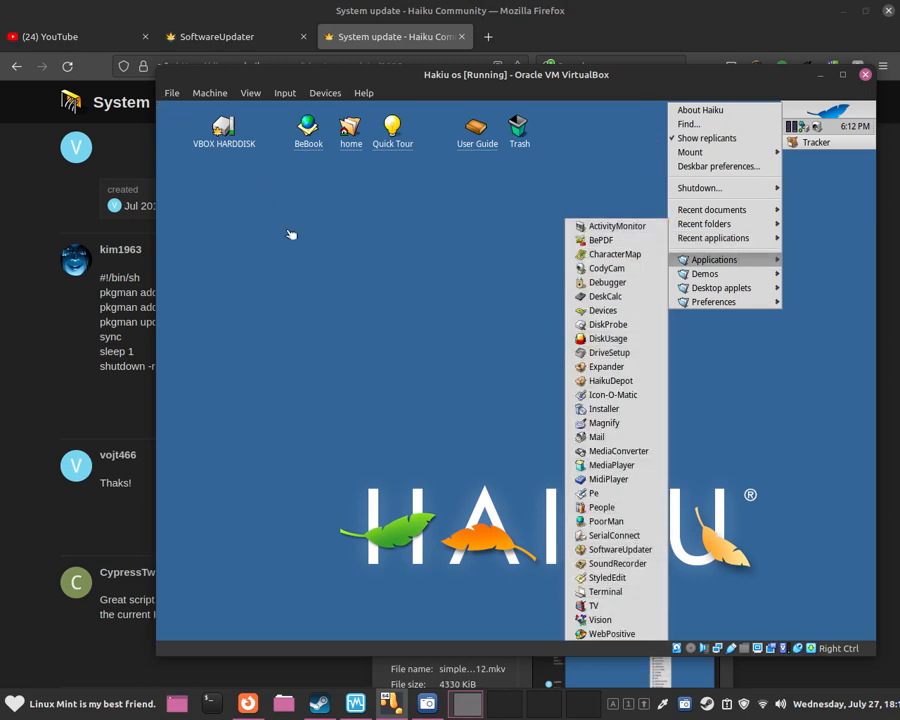
pyautogui.click(608, 592)
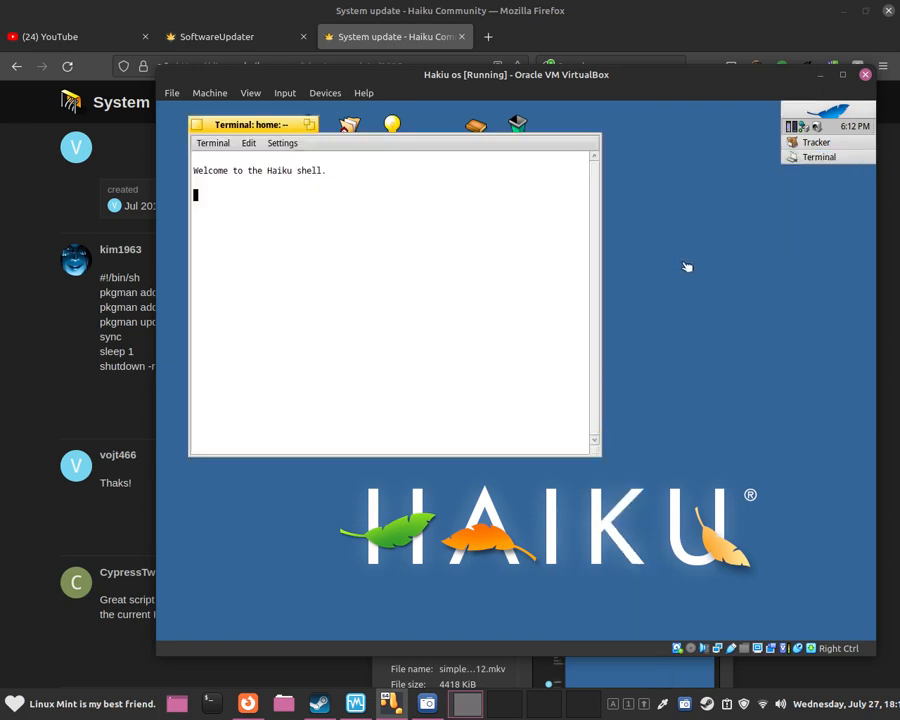
pyautogui.moveTo(309, 135); pyautogui.dragTo(407, 210)
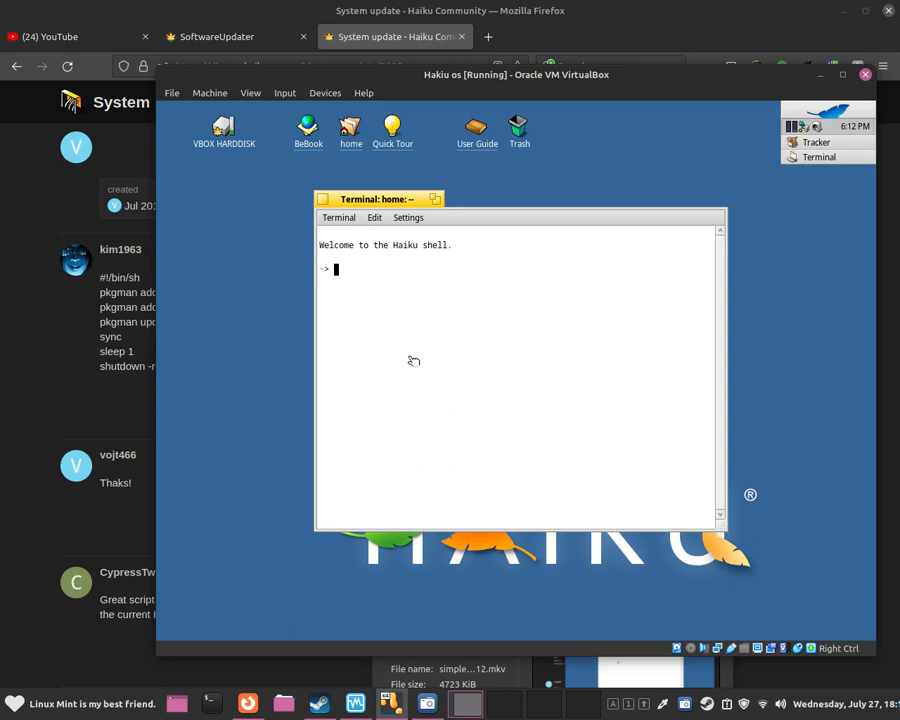
# Try to update and upgrade the packages from the Terminal with "pkgman update && upgrade".
pyautogui.write('pkgman update')
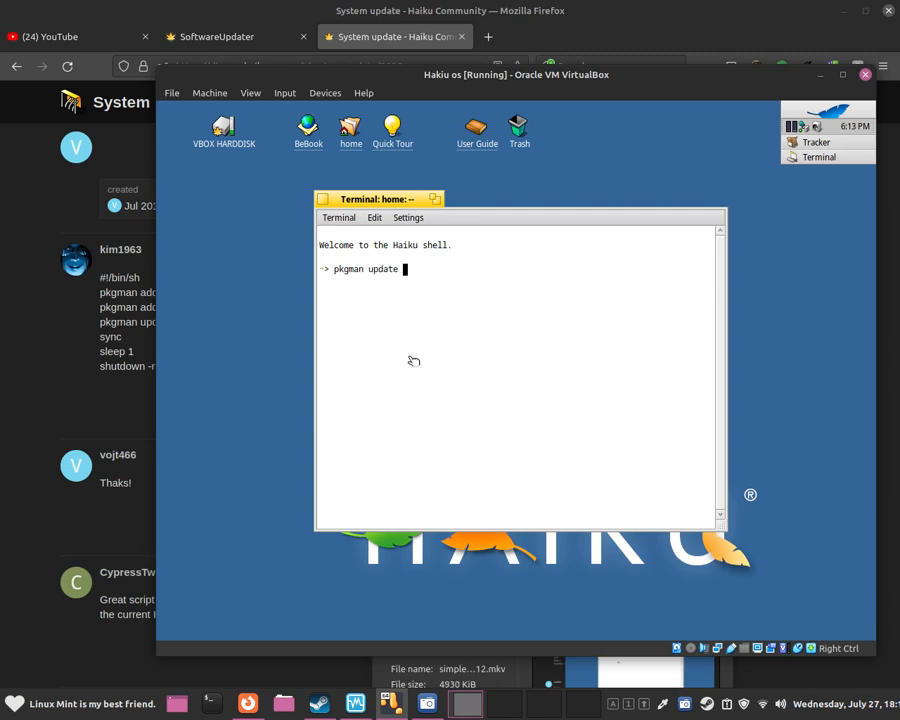
pyautogui.write(' && upgrade')
pyautogui.press('Return')
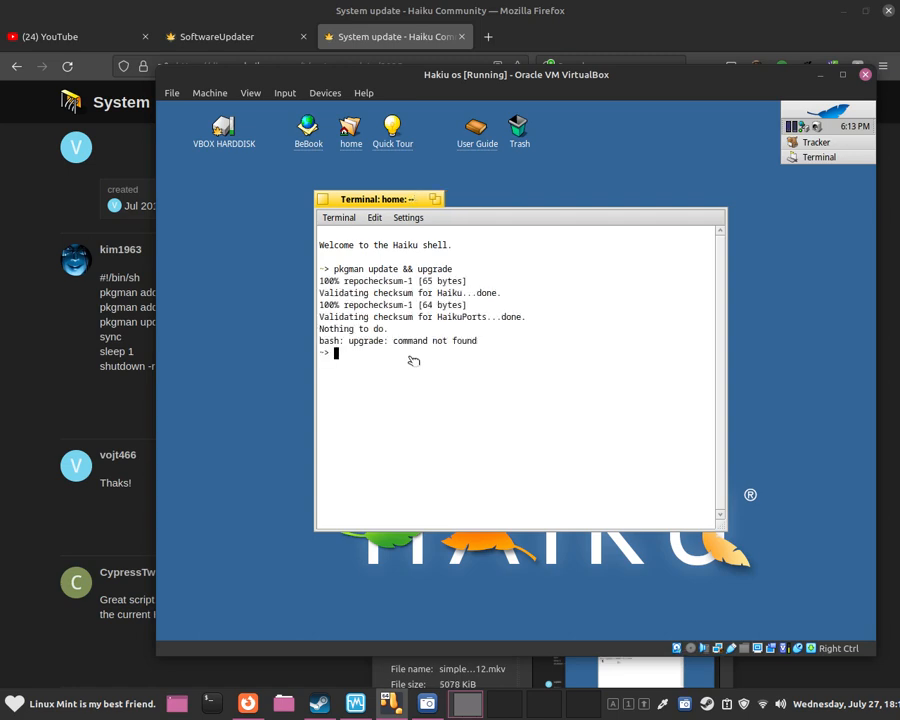
# Recall the last command, cut it down to "pkgman update", and run it.
pyautogui.press('Up')
pyautogui.press('BackSpace')
pyautogui.press('BackSpace')
pyautogui.press('BackSpace')
pyautogui.press('BackSpace')
pyautogui.press('BackSpace')
pyautogui.press('BackSpace')
pyautogui.press('BackSpace')
pyautogui.press('BackSpace')
pyautogui.press('BackSpace')
pyautogui.press('BackSpace')
pyautogui.press('BackSpace')
pyautogui.press('Return')
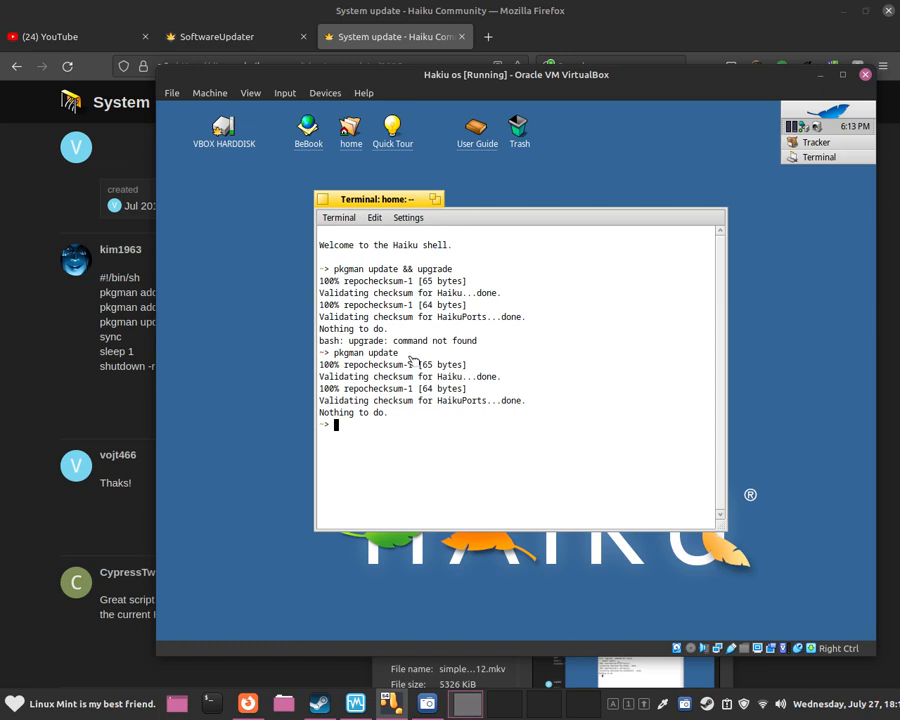
# Reposition the Terminal window on the desktop and close it.
pyautogui.moveTo(370, 207); pyautogui.dragTo(385, 200)
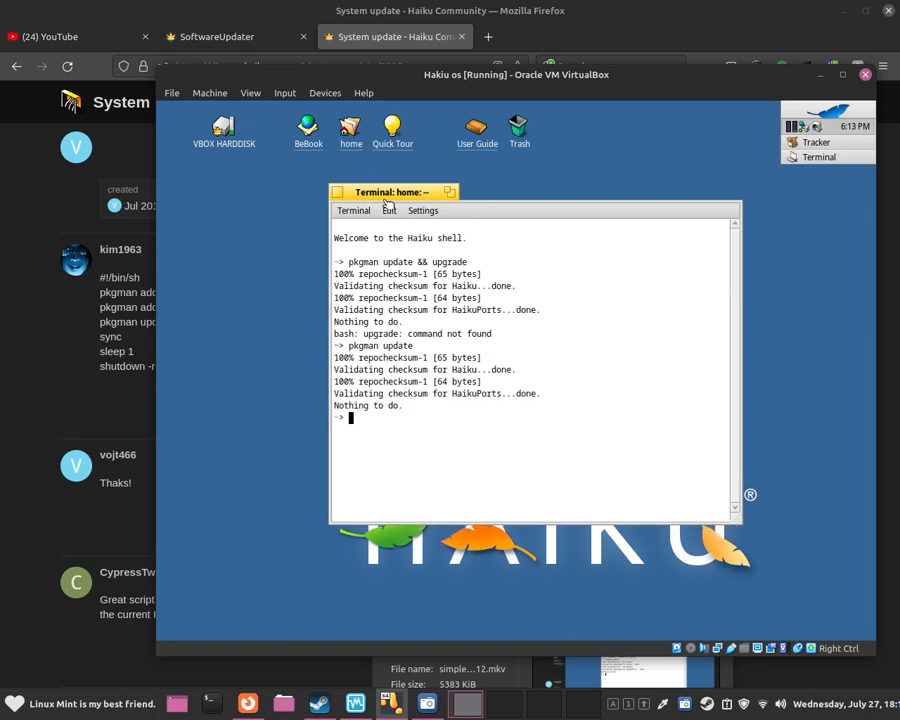
pyautogui.moveTo(420, 348)
pyautogui.mouseDown()
pyautogui.moveTo(382, 355)
pyautogui.moveTo(422, 348)
pyautogui.mouseUp()
pyautogui.click(421, 347)
pyautogui.moveTo(395, 202); pyautogui.dragTo(441, 307)
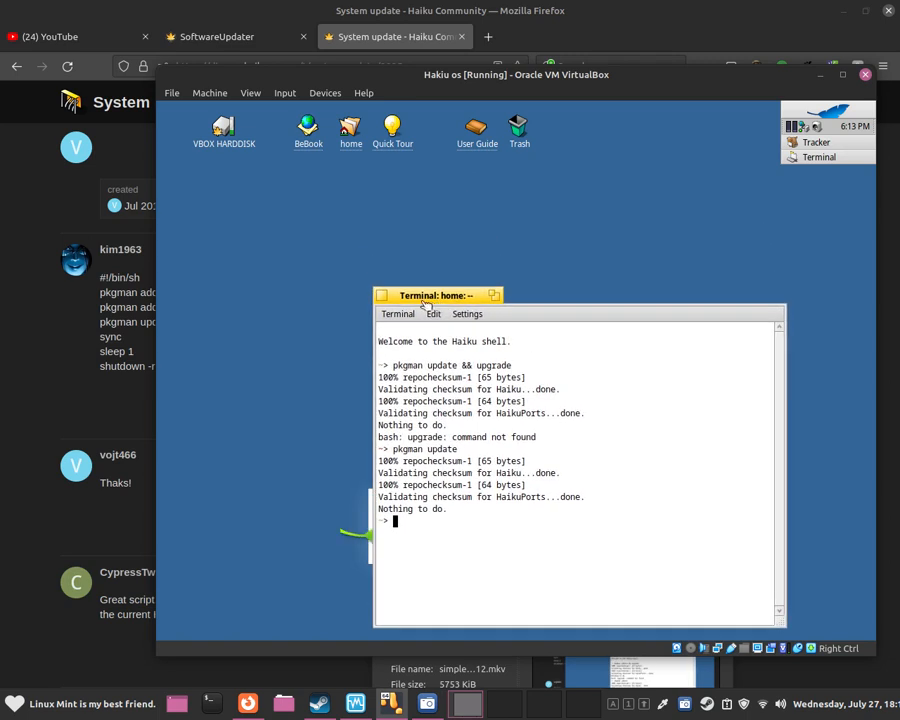
pyautogui.click(385, 297)
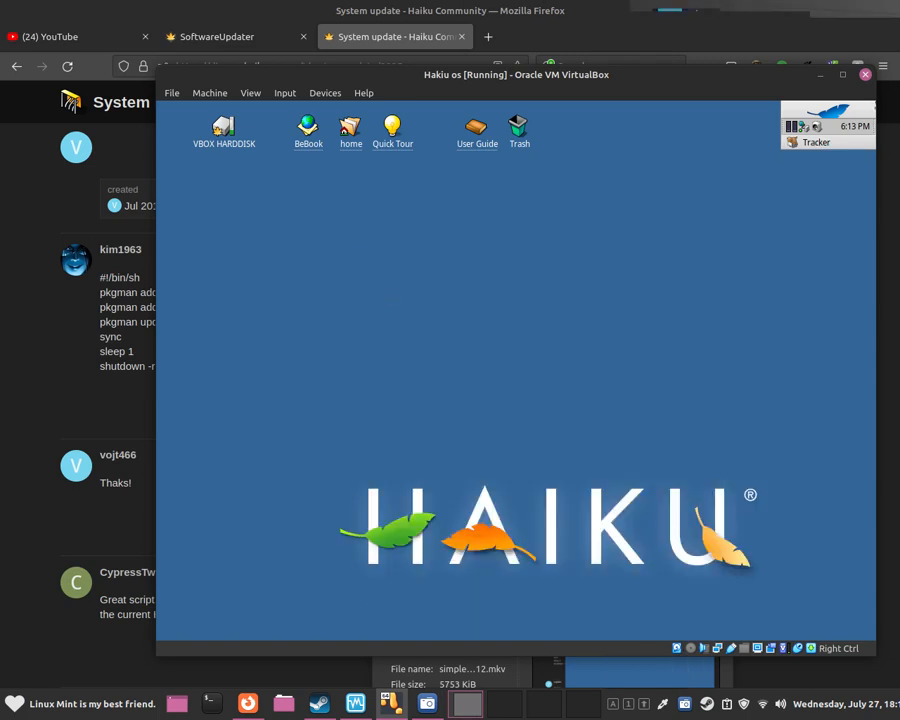
pyautogui.click(828, 111)
pyautogui.moveTo(680, 262)
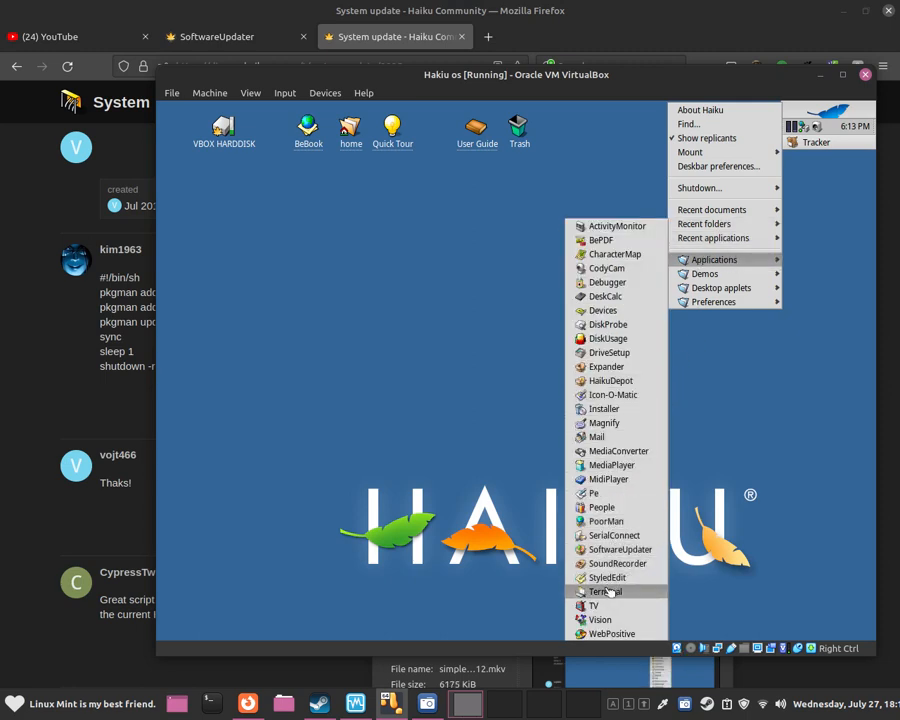
pyautogui.click(372, 446)
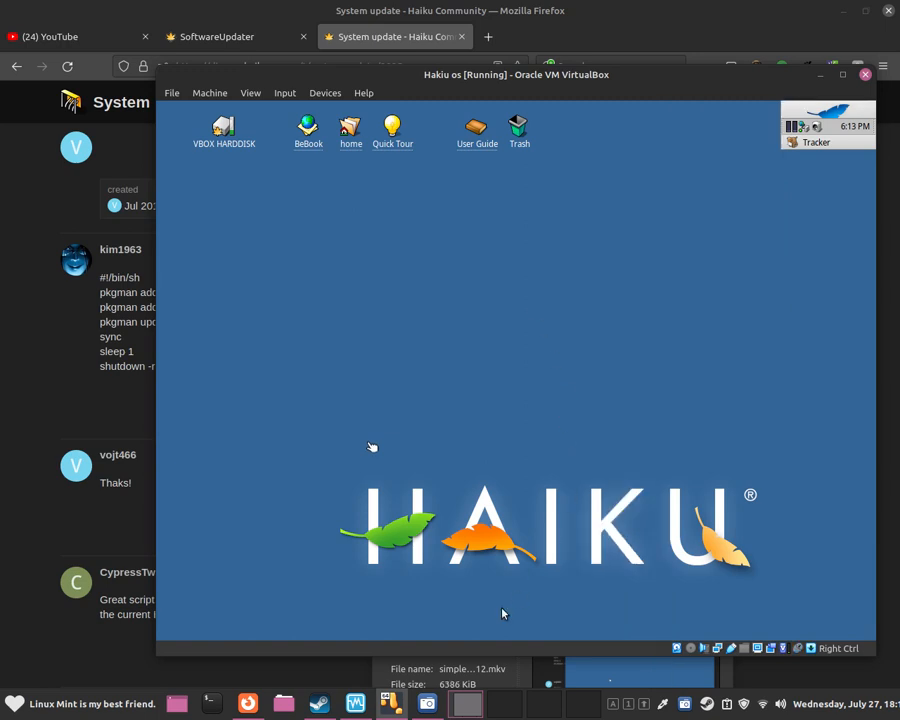
pyautogui.click(456, 669)
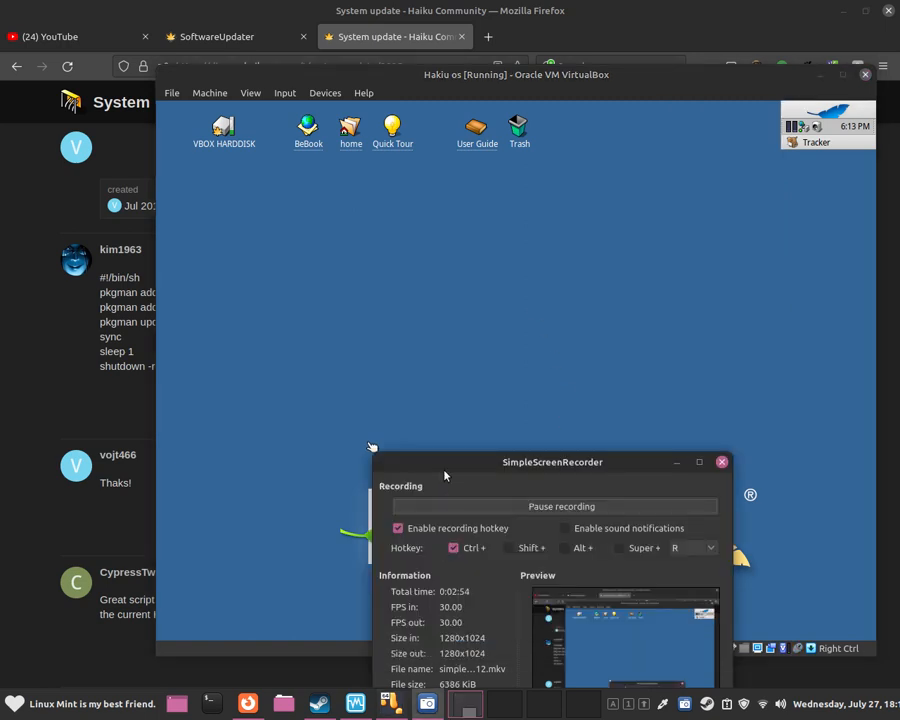
pyautogui.moveTo(444, 466); pyautogui.dragTo(402, 175)
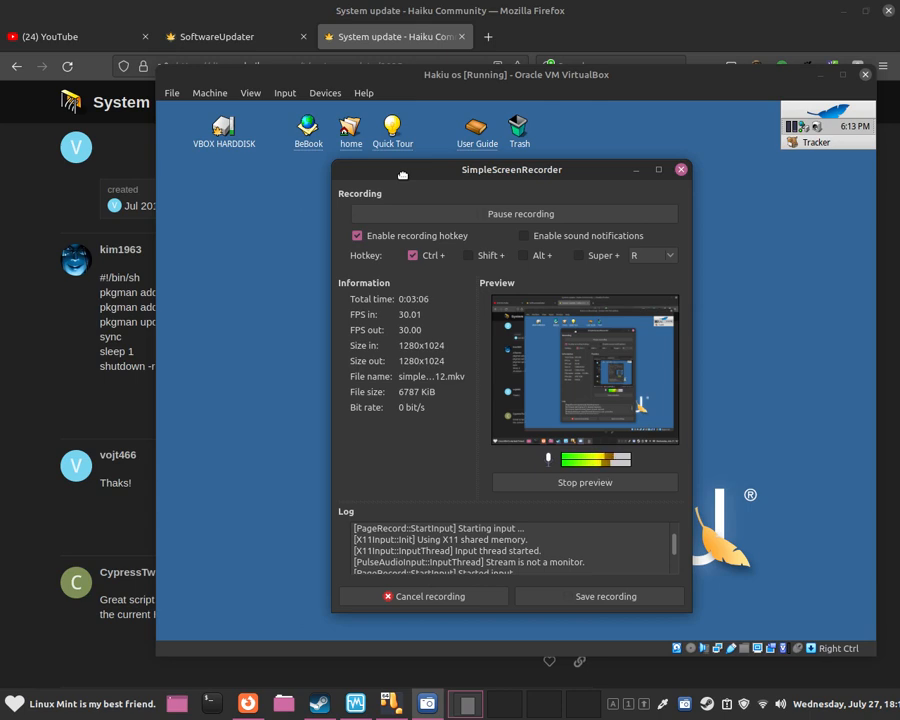
pyautogui.moveTo(402, 175); pyautogui.dragTo(404, 174)
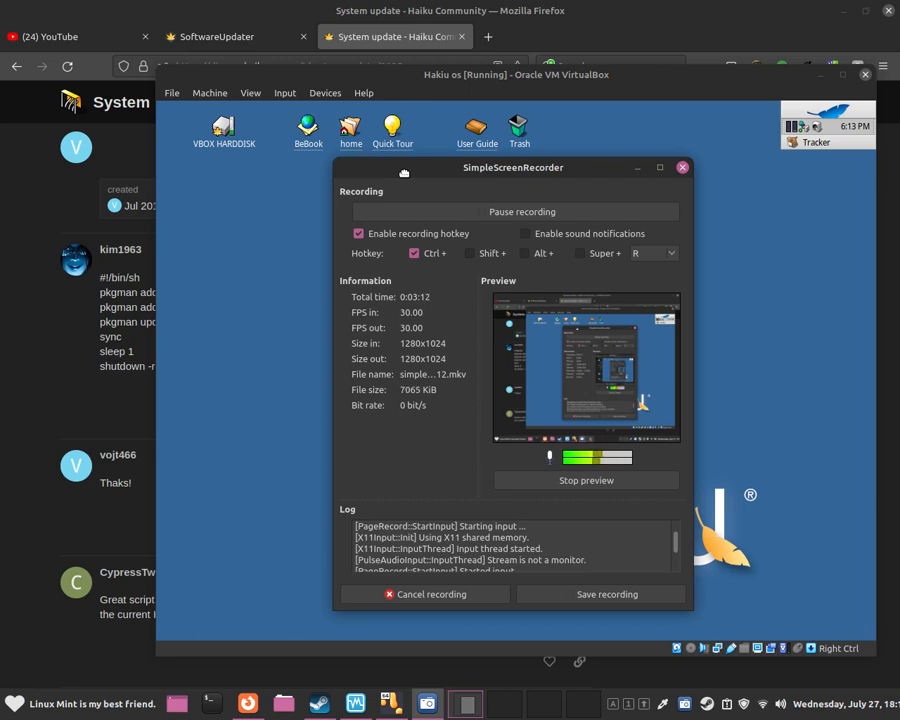